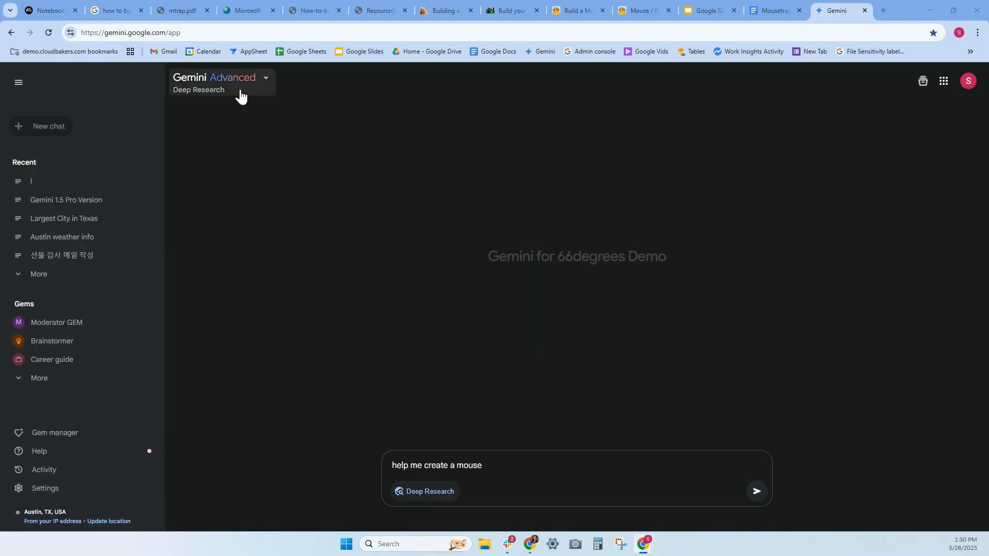
# Step: Keep Deep Research selected and ask 'what is the best way to create a mouse trap in 2025.'
pyautogui.click(267, 78)
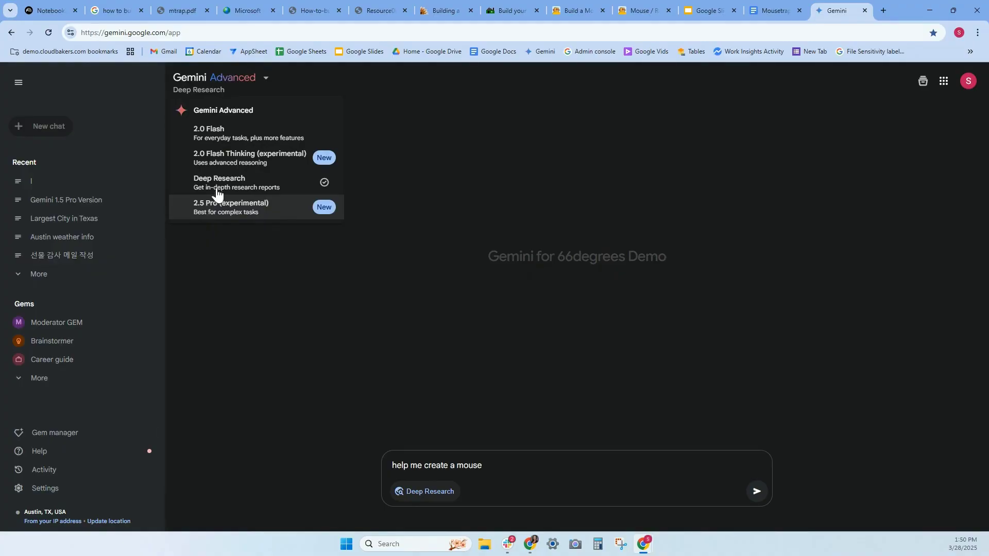
pyautogui.click(262, 188)
pyautogui.doubleClick(469, 467)
pyautogui.hotkey('ctrl', 'a')
pyautogui.press('BackSpace')
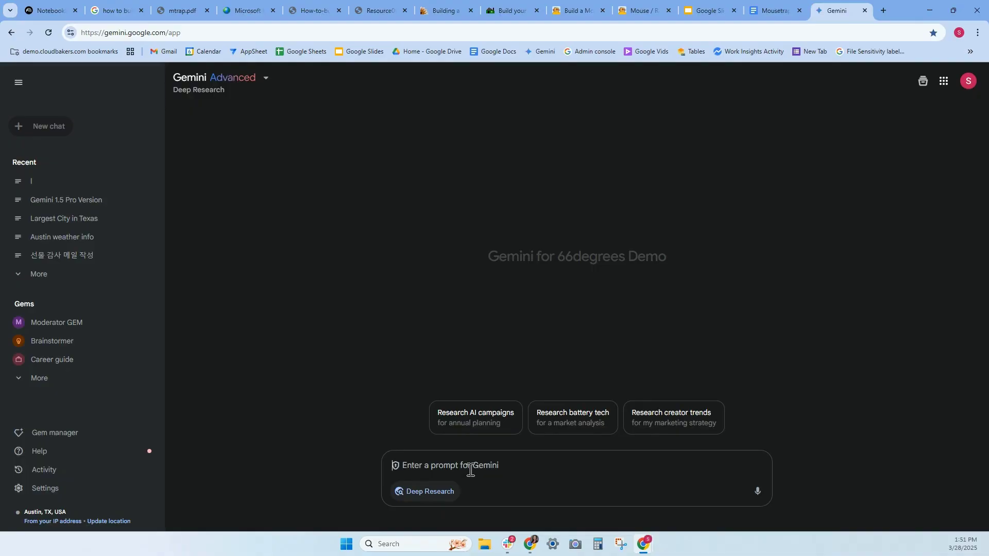
pyautogui.write('what ')
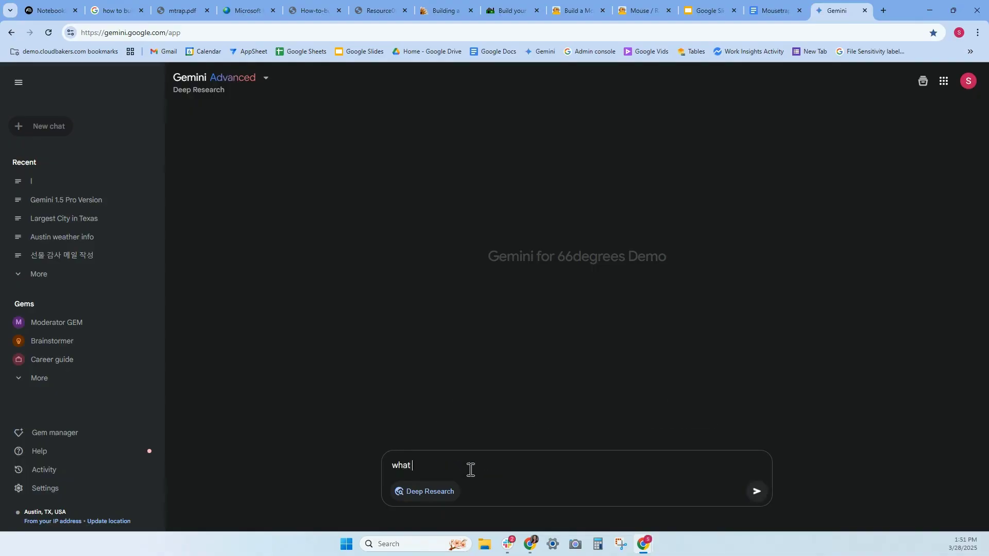
pyautogui.write('is the best way to create a mouse trap in 2025.')
pyautogui.press('Return')
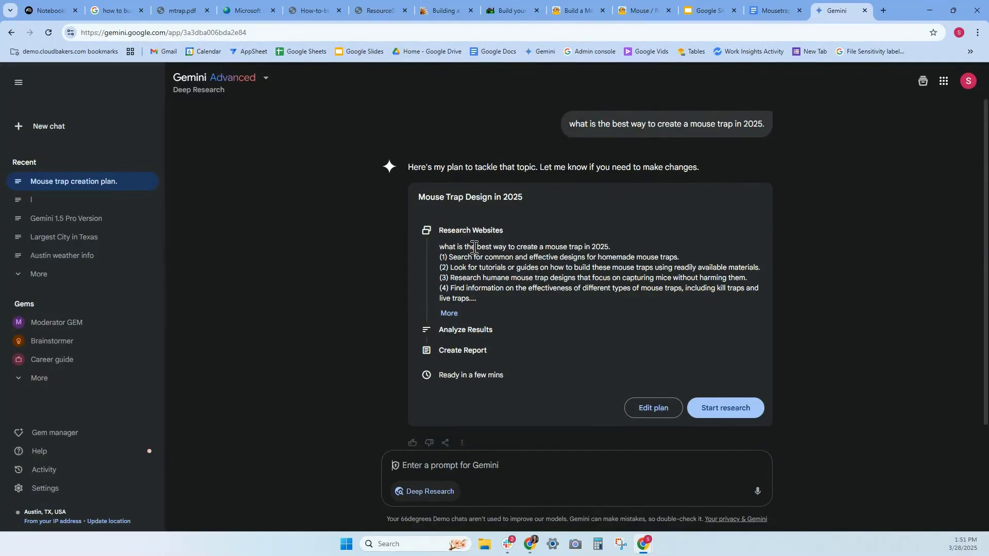
# Step: Expand all eight steps of the mouse trap research plan and start the research
pyautogui.click(450, 313)
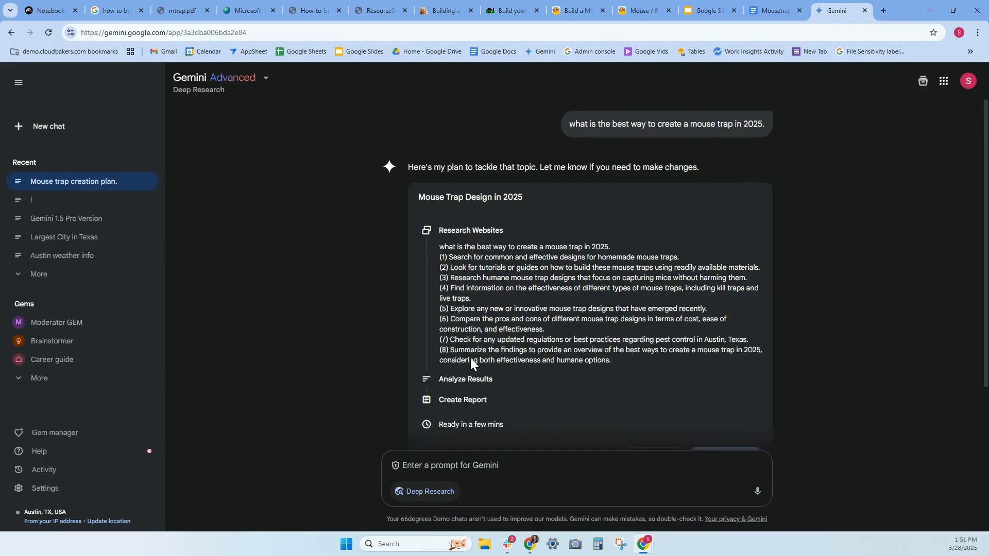
pyautogui.scroll(-1, 470, 358)
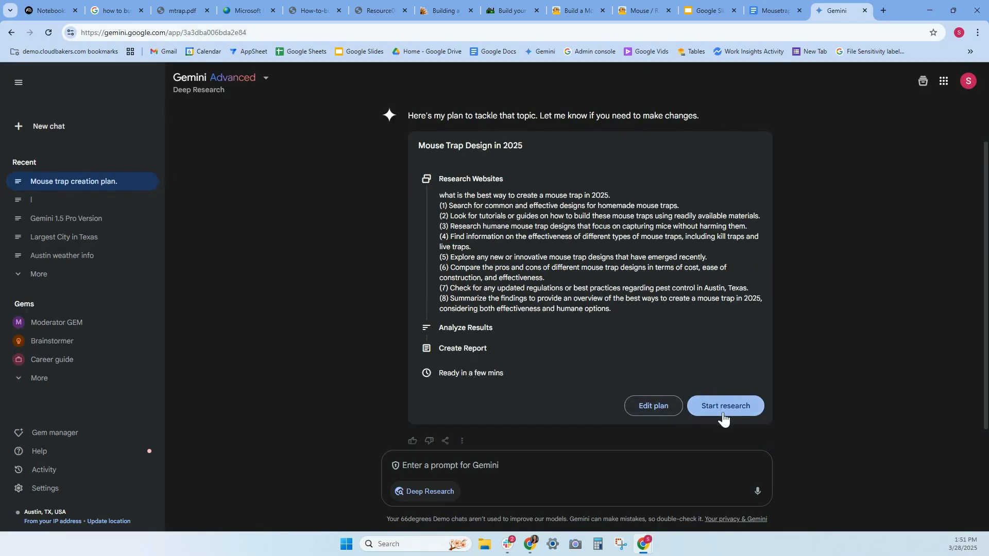
pyautogui.click(695, 411)
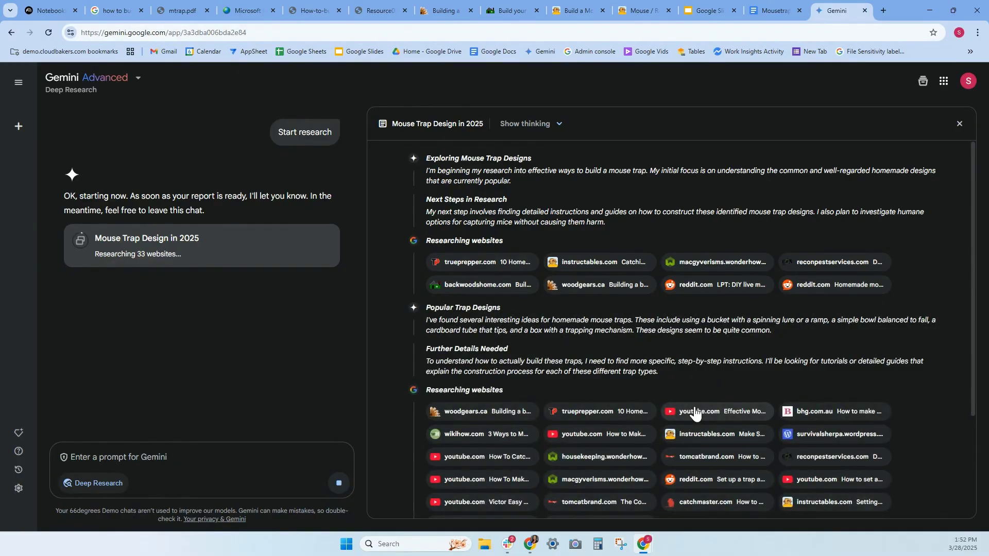
# Step: Follow the thinking feed as sources reach 120 websites and Austin, Texas regulations appear
pyautogui.scroll(-1, 627, 295)
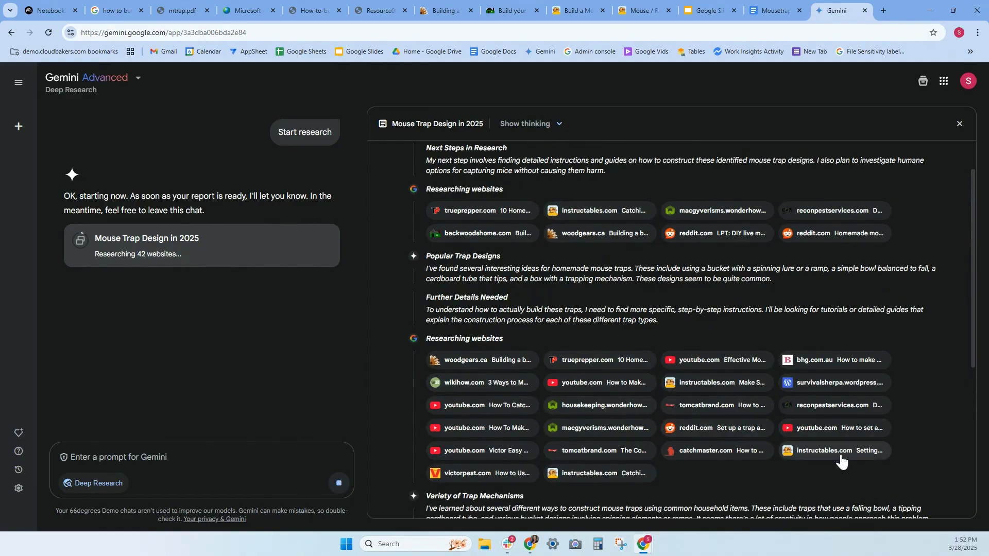
pyautogui.scroll(-1, 672, 409)
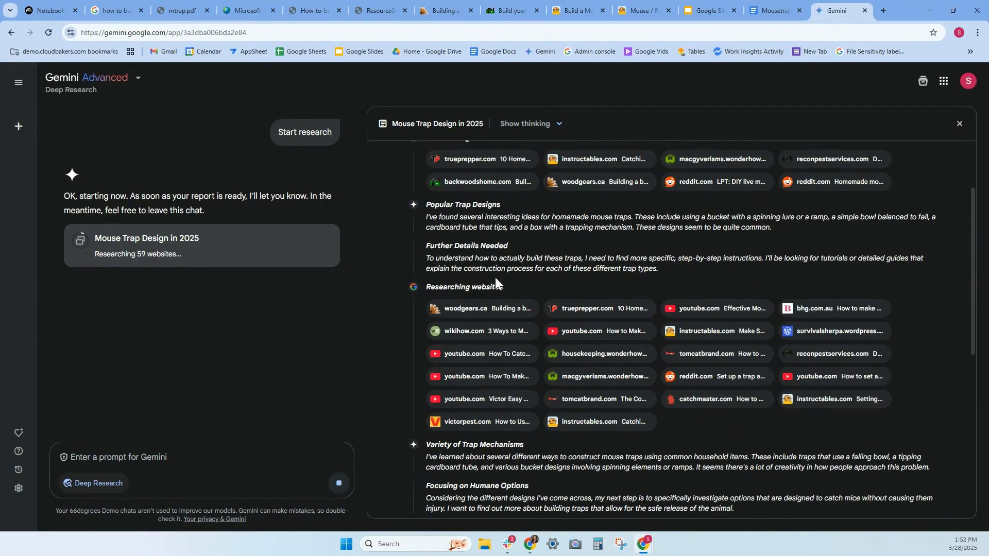
pyautogui.scroll(-2, 487, 309)
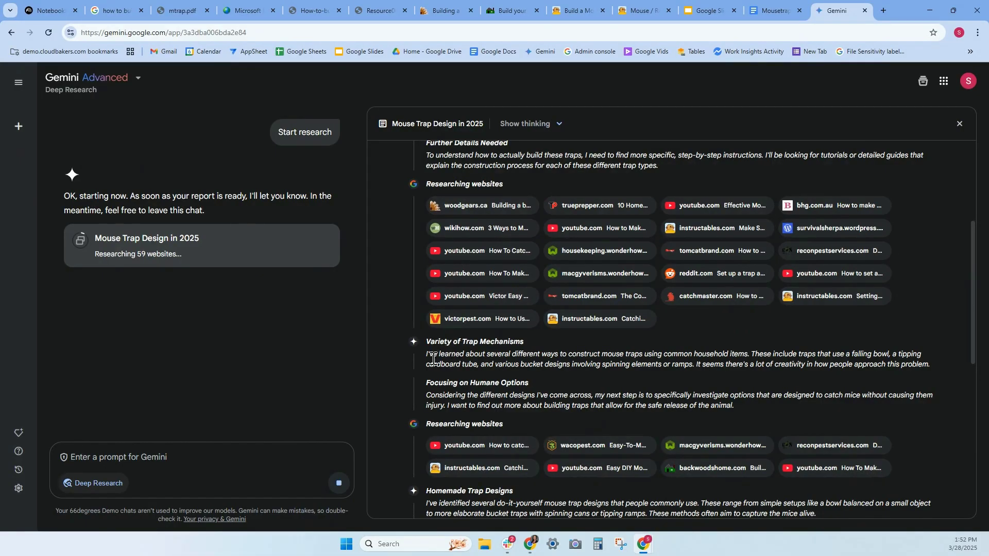
pyautogui.scroll(-1, 451, 353)
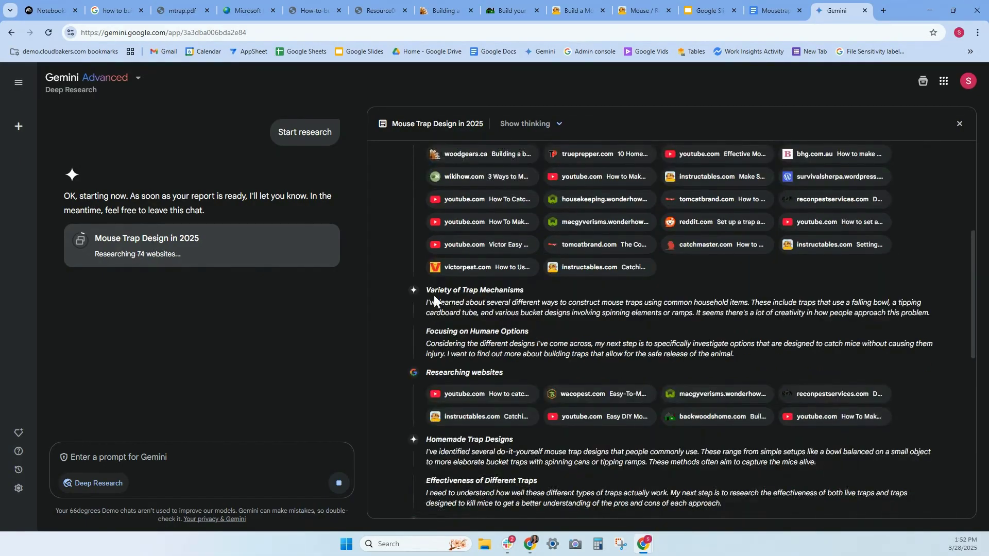
pyautogui.scroll(-3, 431, 361)
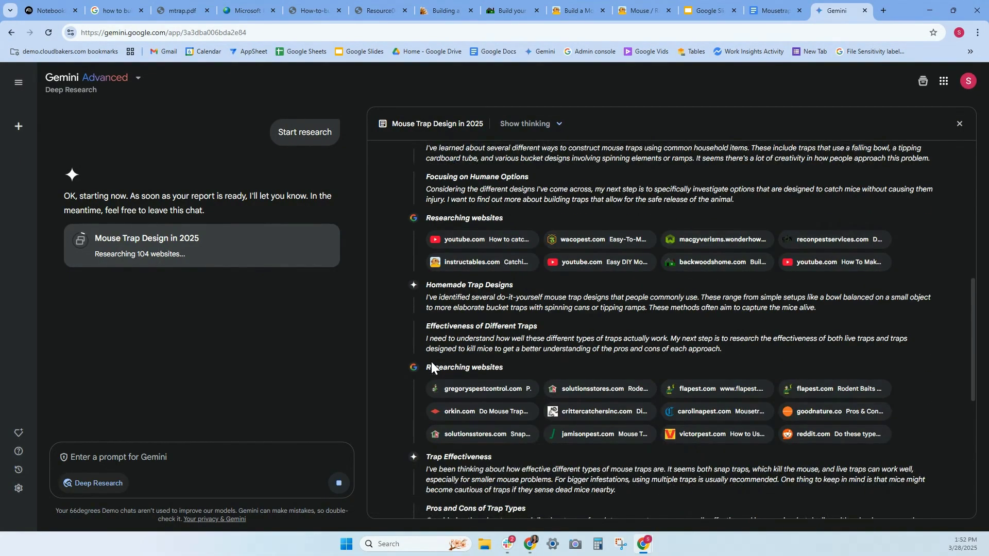
pyautogui.scroll(-3, 431, 362)
pyautogui.scroll(-5, 432, 362)
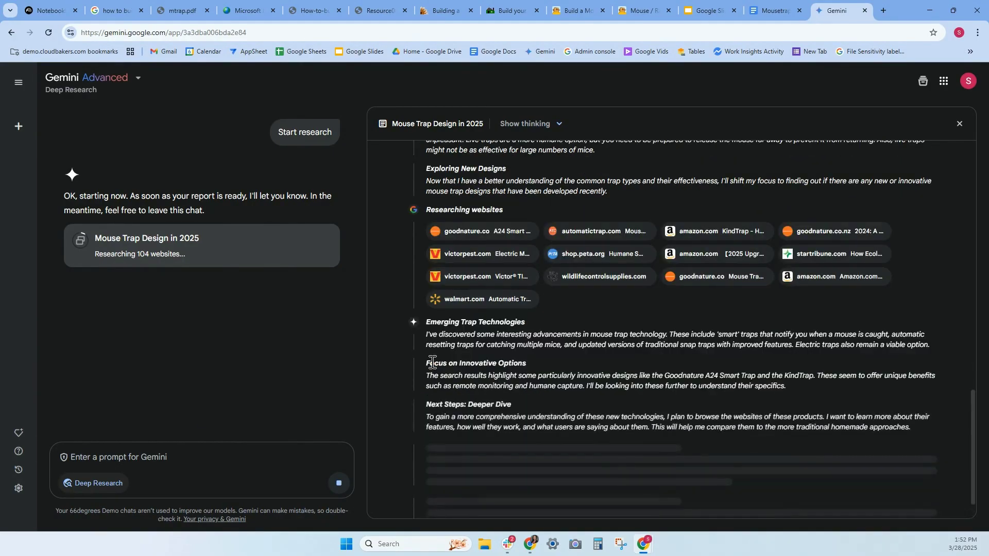
pyautogui.scroll(-5, 432, 362)
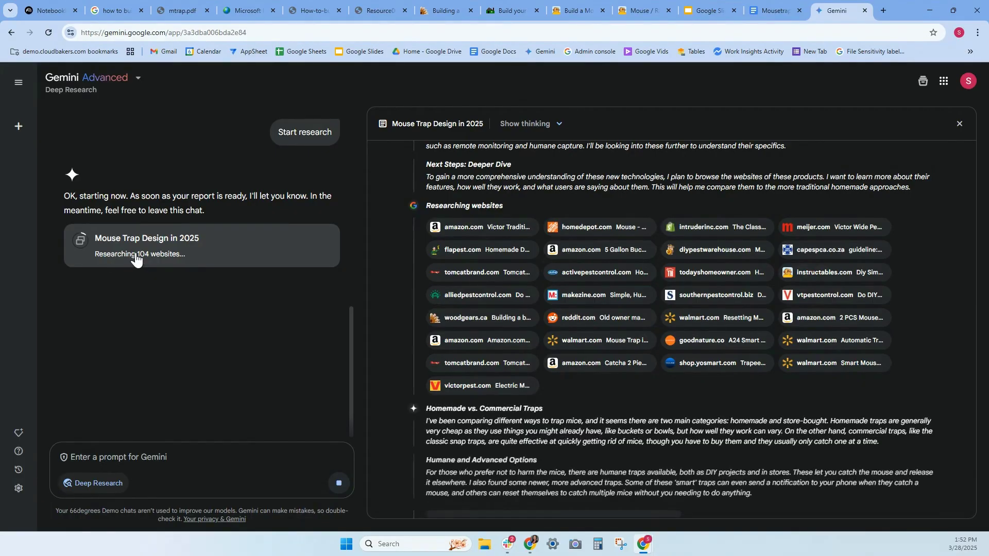
pyautogui.scroll(-1, 471, 439)
pyautogui.scroll(-1, 471, 438)
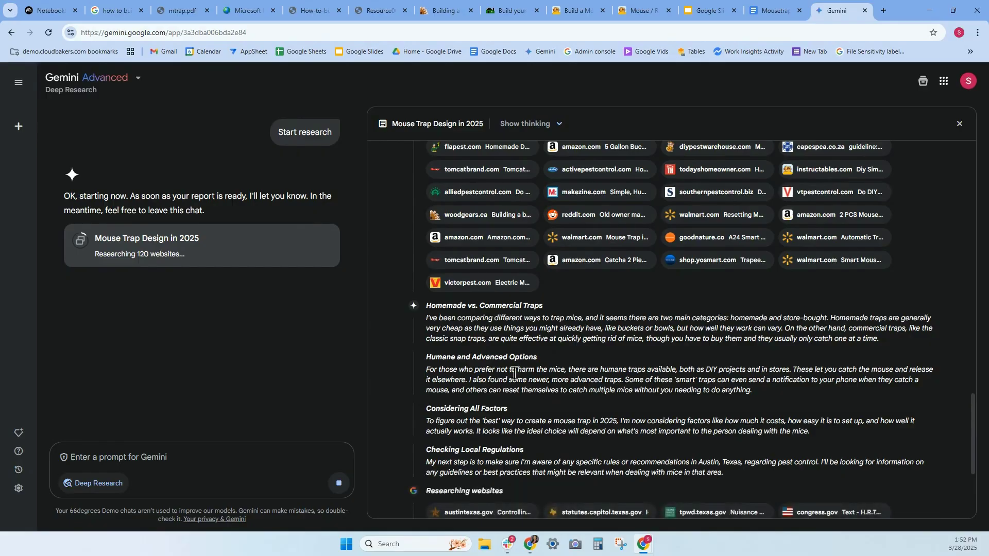
pyautogui.scroll(-2, 514, 373)
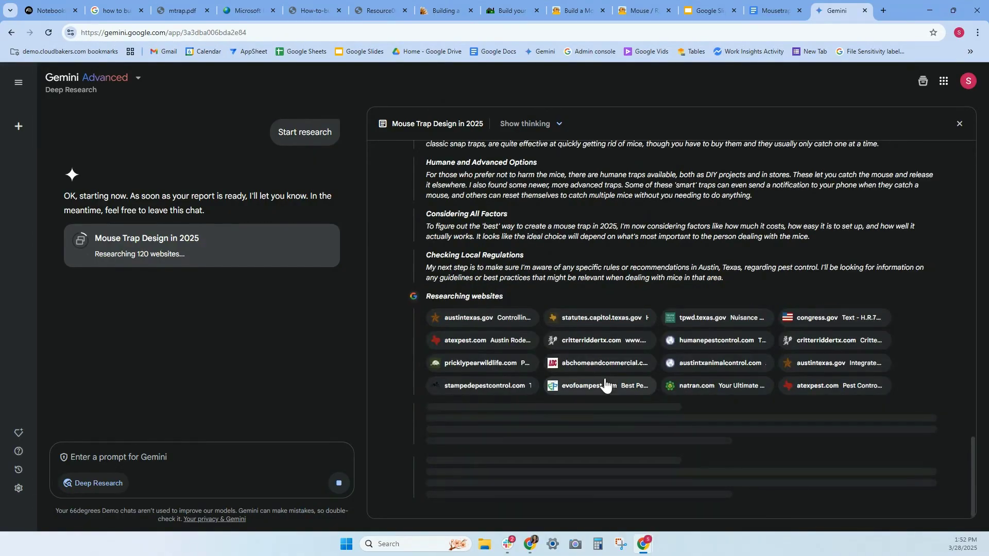
# Step: Check the thinking and sites-browsed view options, leaving the view unchanged
pyautogui.click(559, 125)
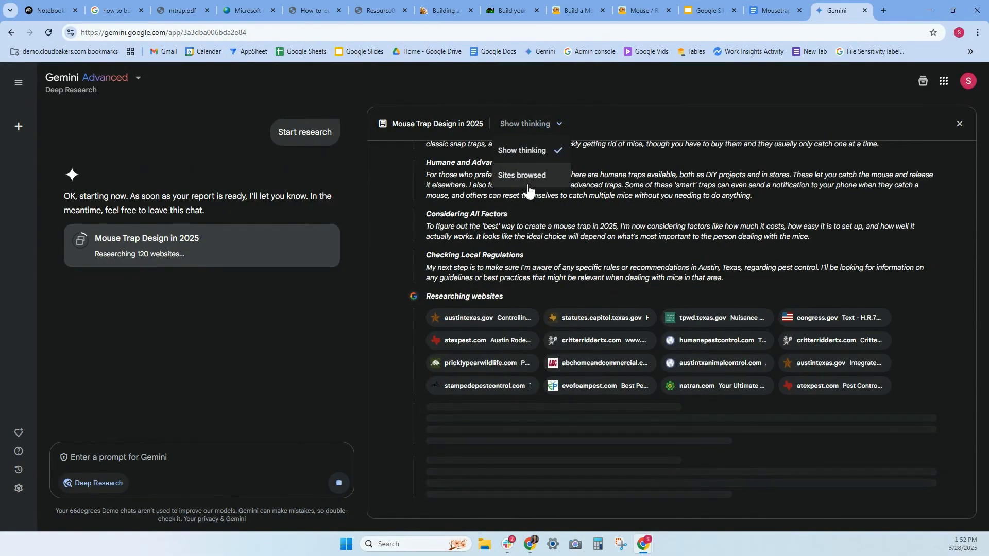
pyautogui.click(463, 188)
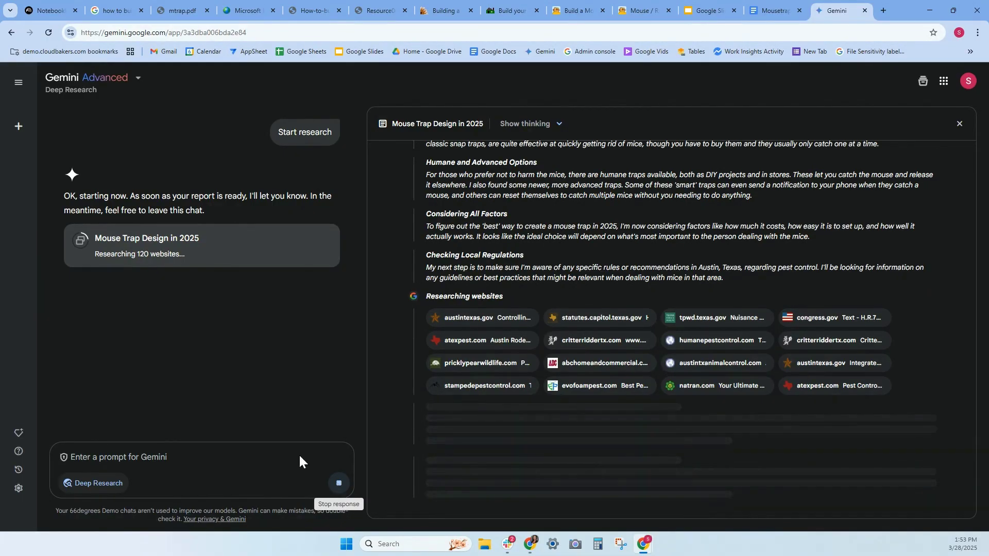
# Step: Start a new chat using the 2.5 Pro (experimental) model
pyautogui.click(17, 128)
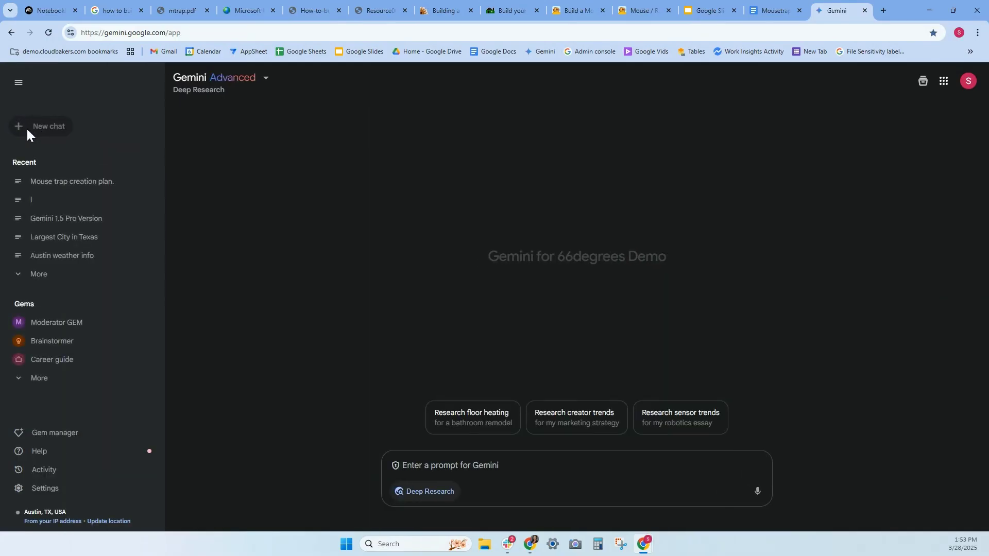
pyautogui.click(264, 80)
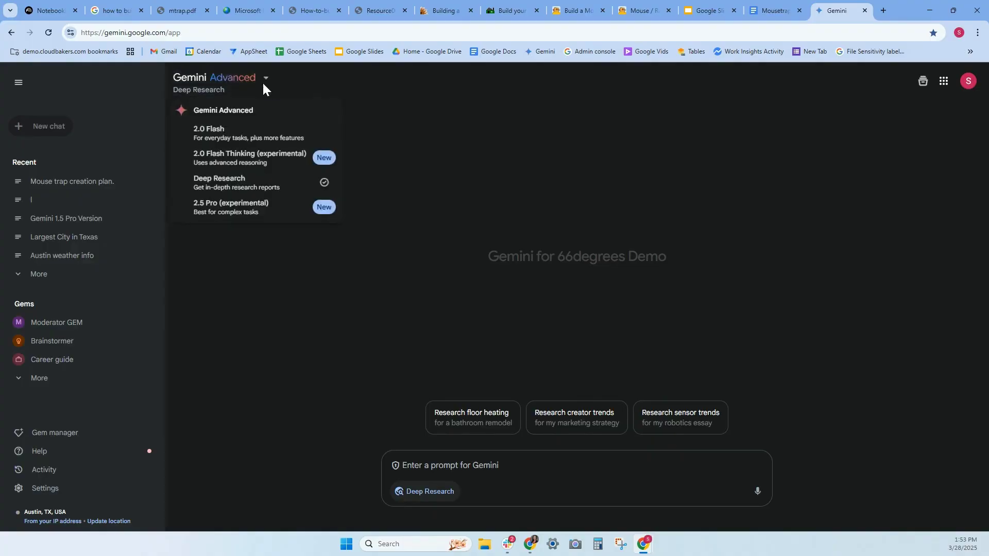
pyautogui.click(241, 211)
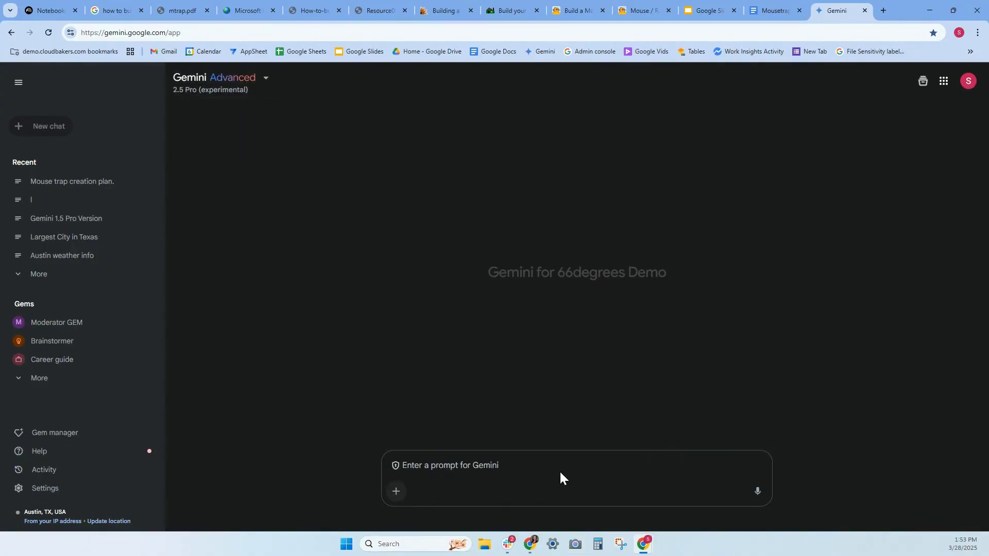
# Step: Ask 'Help me build the best mousetrap for 2025'
pyautogui.write('Hello')
pyautogui.press('BackSpace')
pyautogui.press('BackSpace')
pyautogui.write('p me build the')
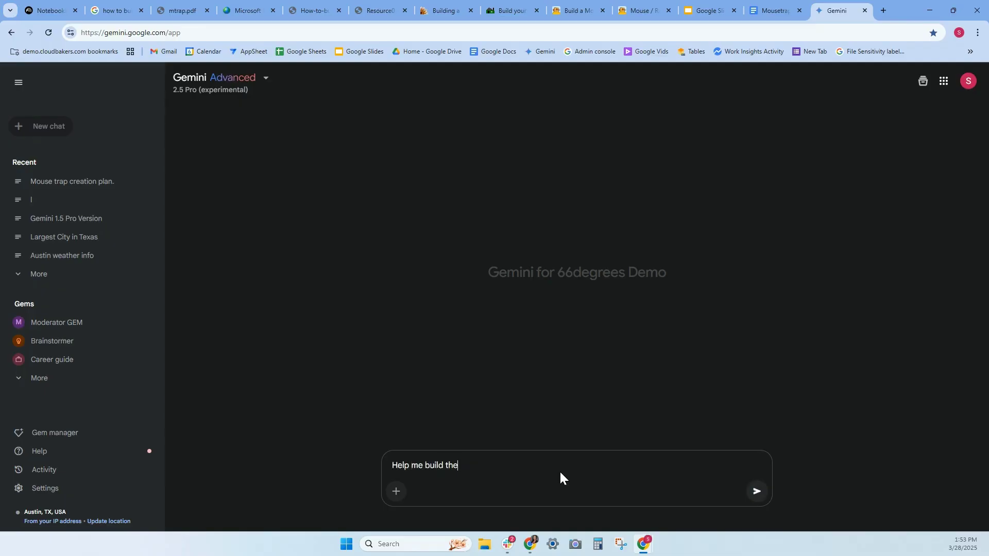
pyautogui.write(' best mousetrap for 2025')
pyautogui.press('Return')
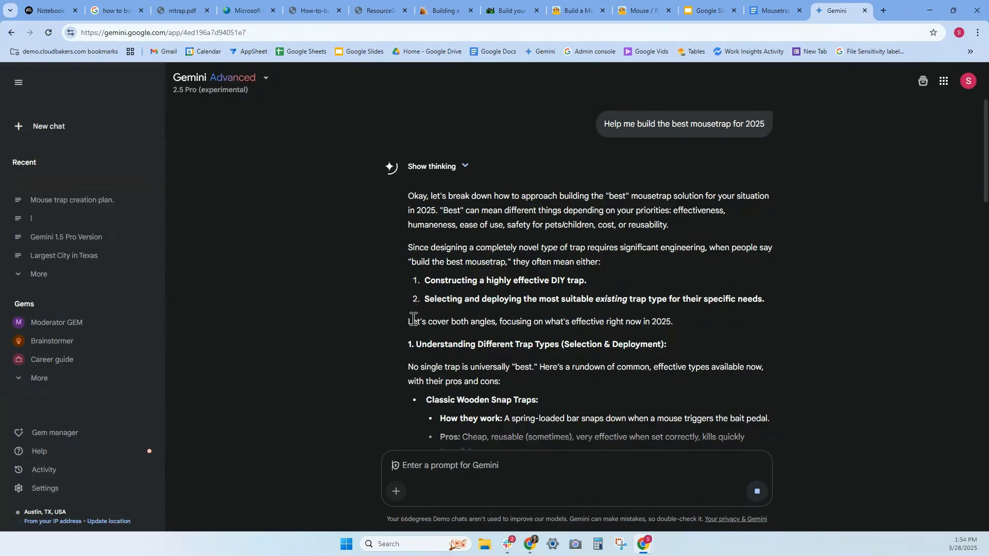
# Step: Read the 2.5 Pro answer through the bucket-trap guide to its Conclusion for 2025
pyautogui.scroll(-2, 415, 309)
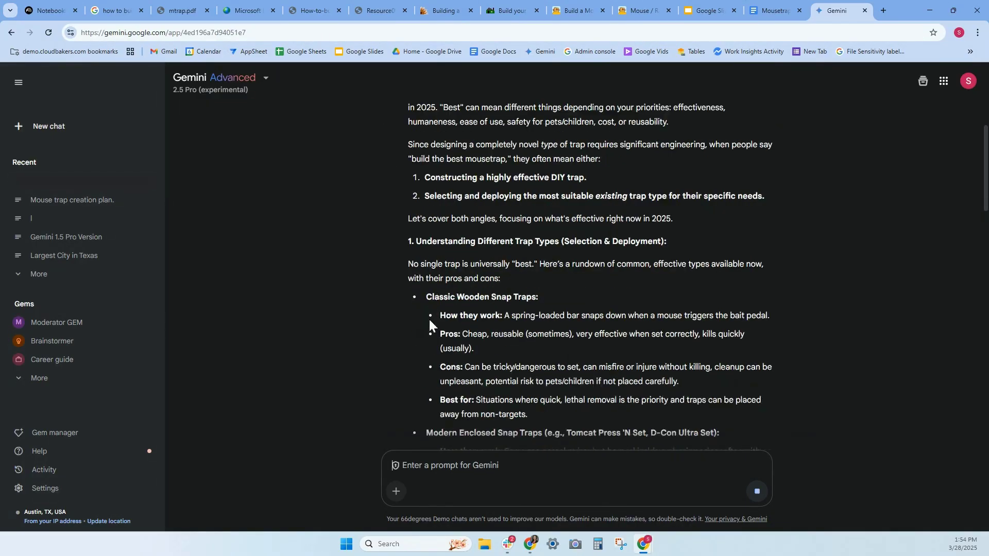
pyautogui.scroll(-5, 423, 330)
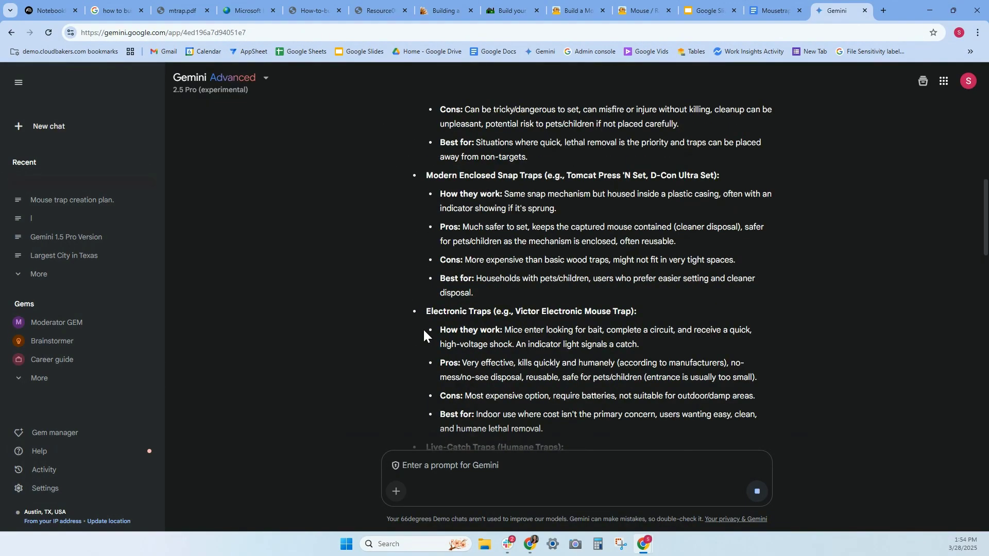
pyautogui.scroll(-1, 423, 334)
pyautogui.scroll(-2, 423, 334)
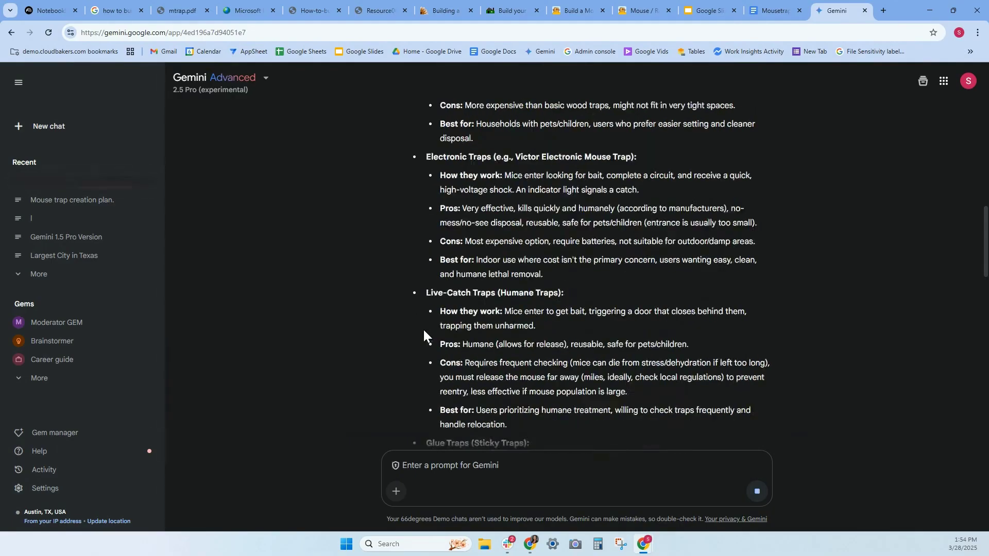
pyautogui.scroll(-1, 423, 333)
pyautogui.scroll(-2, 424, 334)
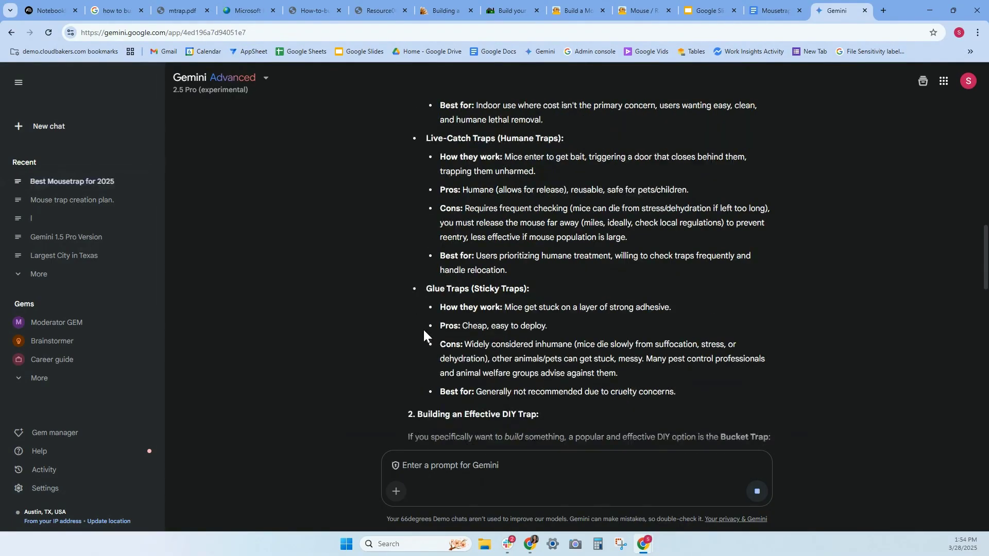
pyautogui.scroll(-7, 423, 334)
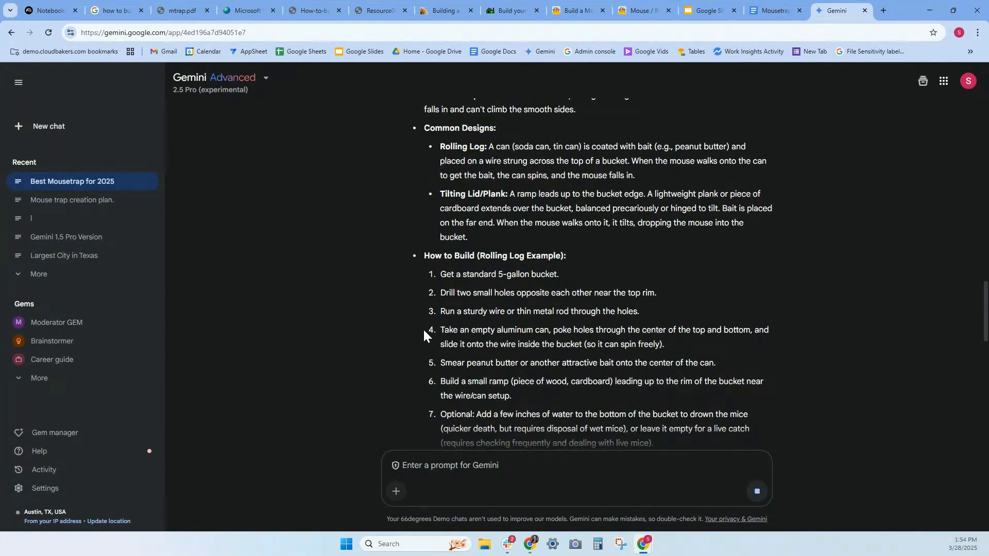
pyautogui.scroll(-5, 405, 308)
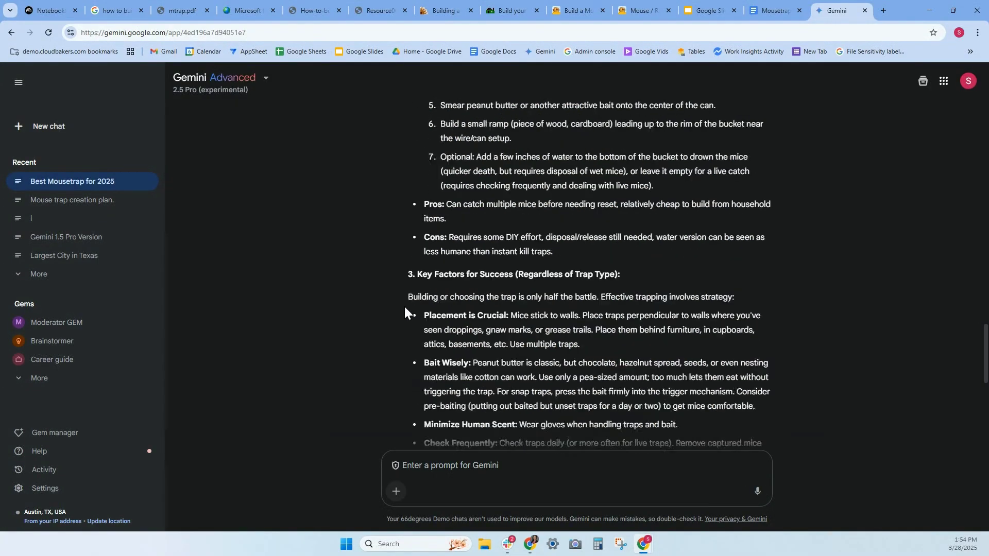
pyautogui.scroll(-7, 404, 307)
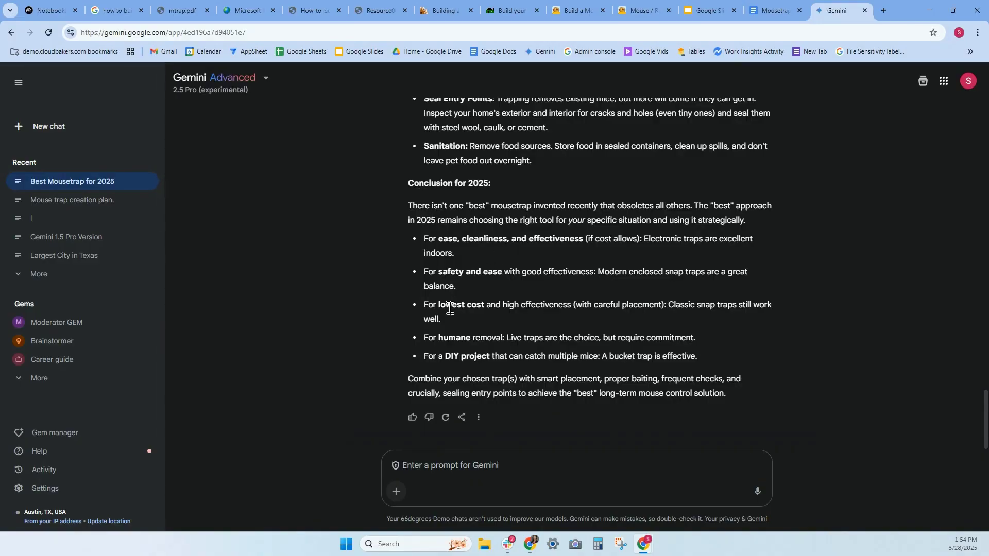
# Step: Export the 2.5 Pro answer to a new Google Doc and reopen 'Mouse trap creation plan.'
pyautogui.click(478, 418)
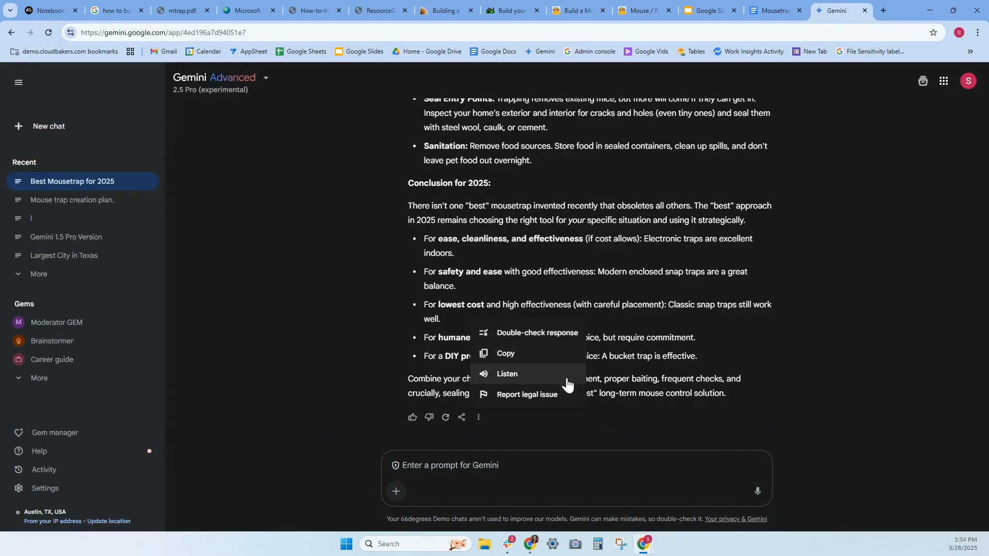
pyautogui.click(461, 417)
pyautogui.click(461, 417)
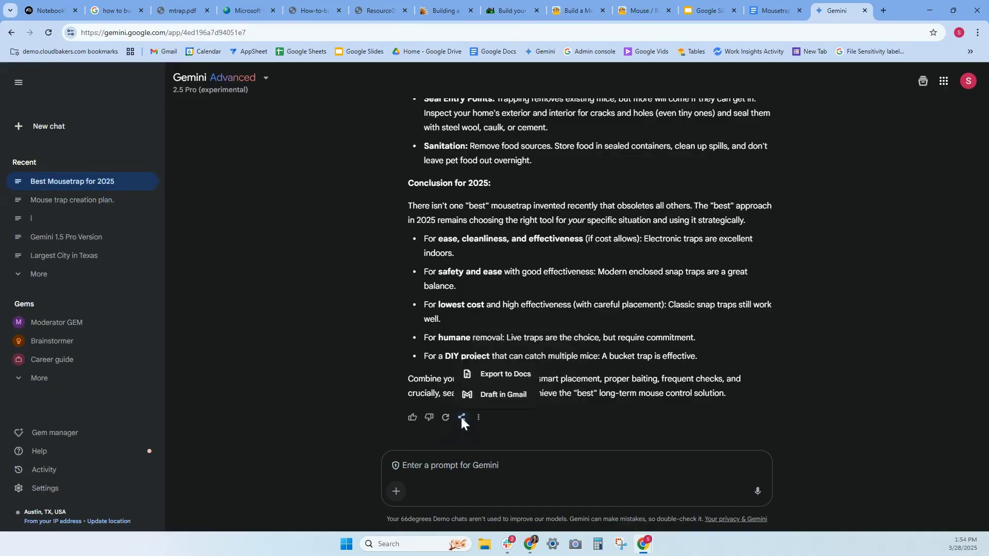
pyautogui.click(512, 384)
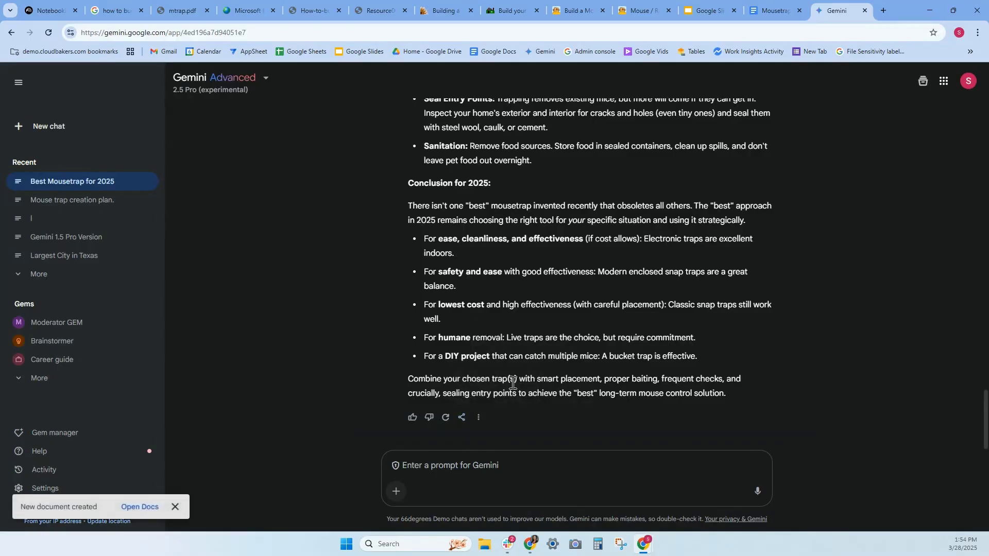
pyautogui.click(72, 200)
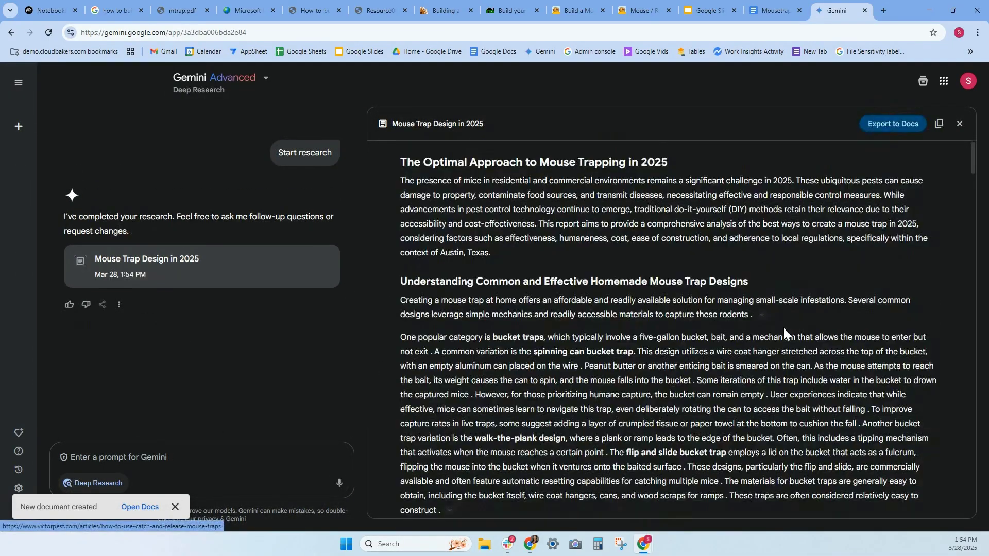
# Step: Read the 'Mouse Trap Design in 2025' report down to the Kill Traps vs. Live Traps section
pyautogui.scroll(-2, 773, 335)
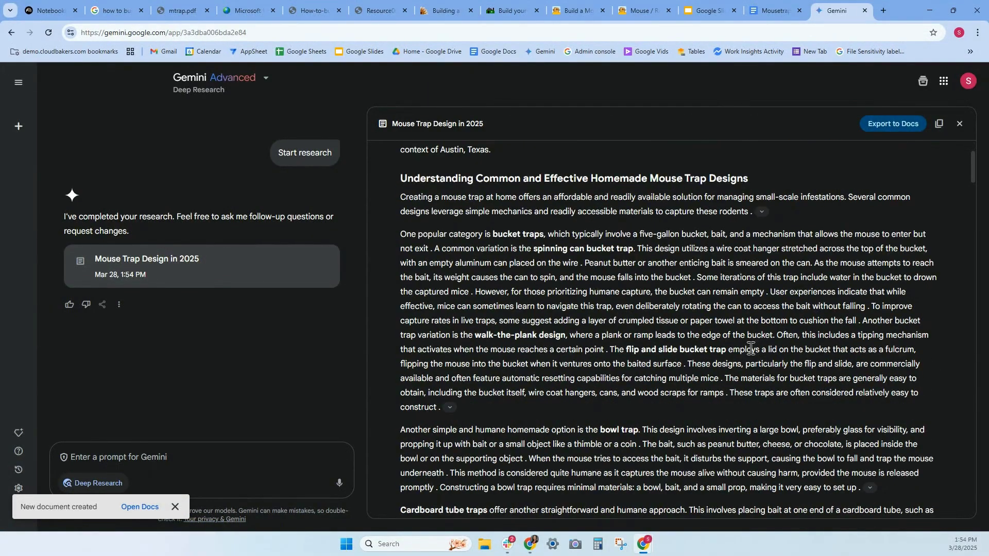
pyautogui.scroll(-2, 751, 350)
pyautogui.scroll(-5, 749, 350)
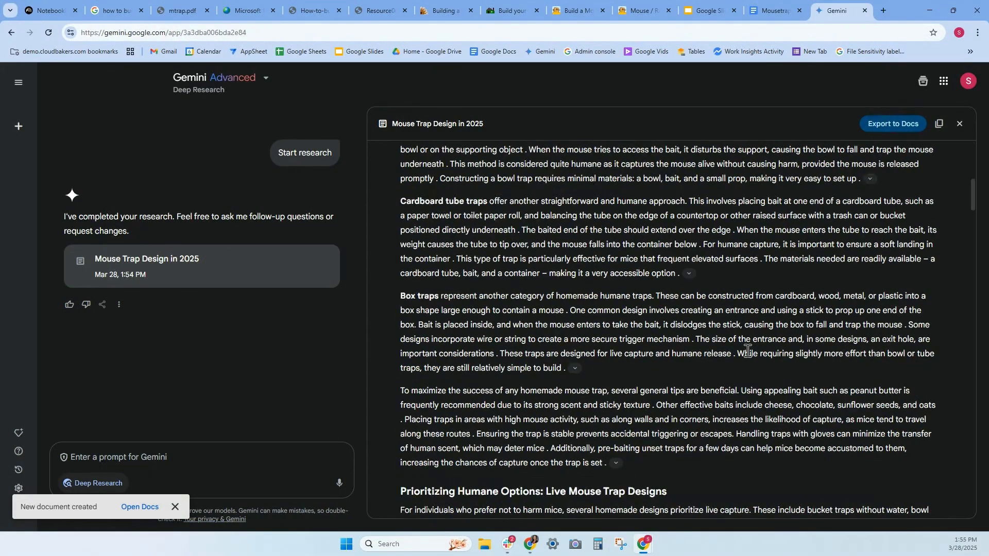
pyautogui.scroll(8, 747, 351)
pyautogui.scroll(1, 745, 353)
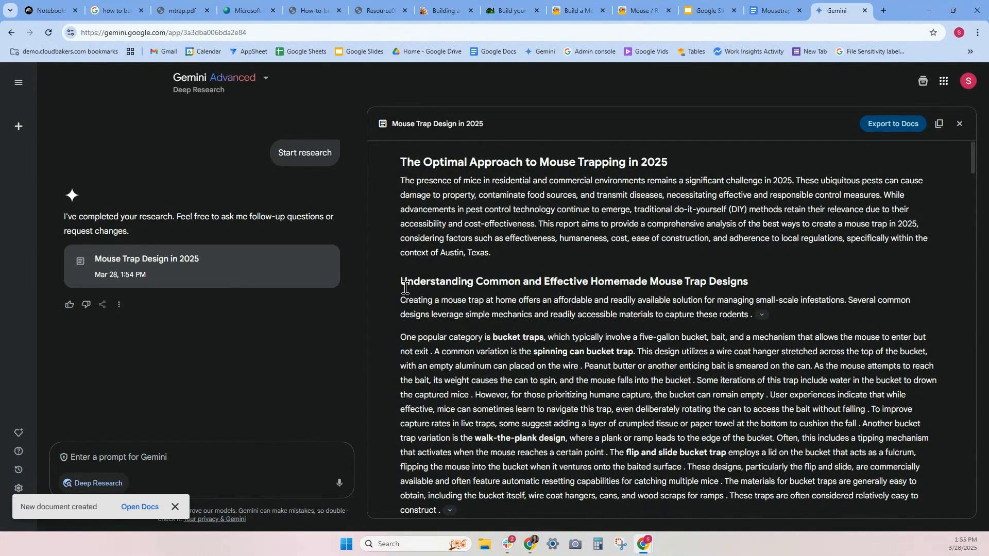
pyautogui.scroll(-5, 403, 294)
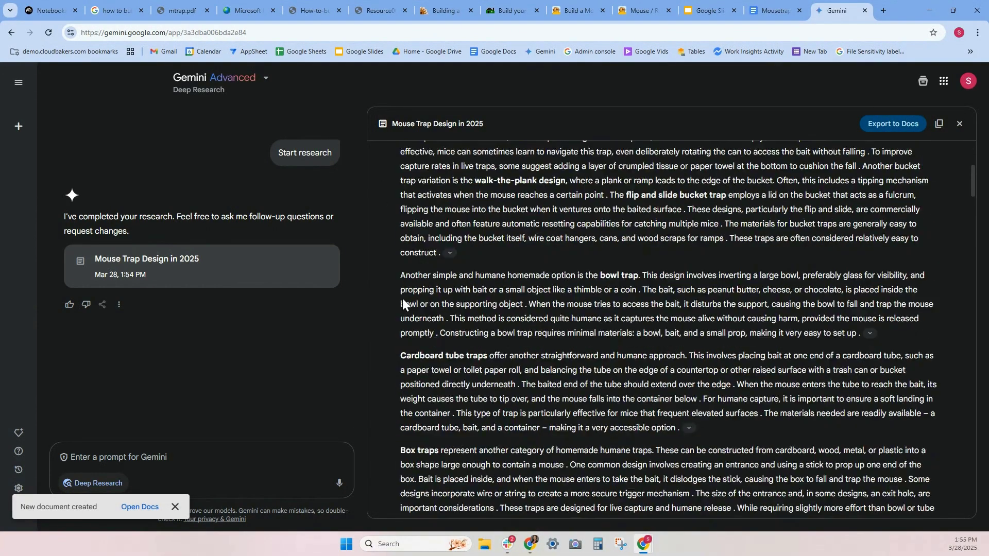
pyautogui.scroll(-12, 403, 298)
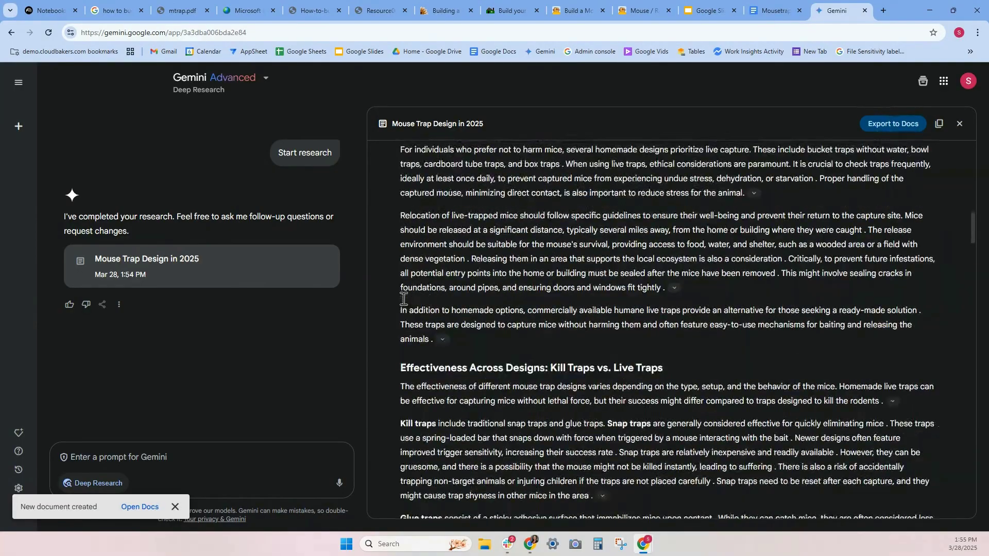